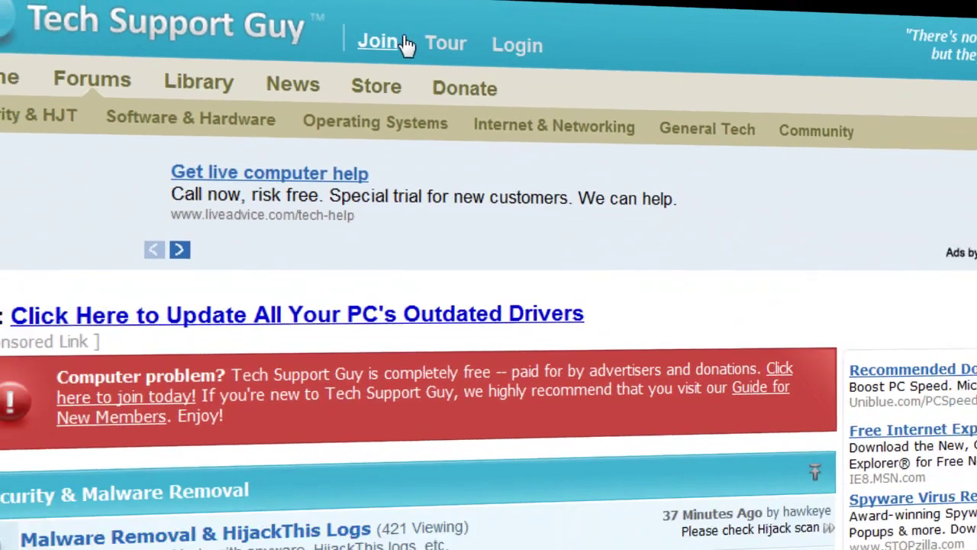
Step: Open the Join registration form, enter a new user name, and move to the password field
{"action": "left_click", "coordinate": [426, 49]}
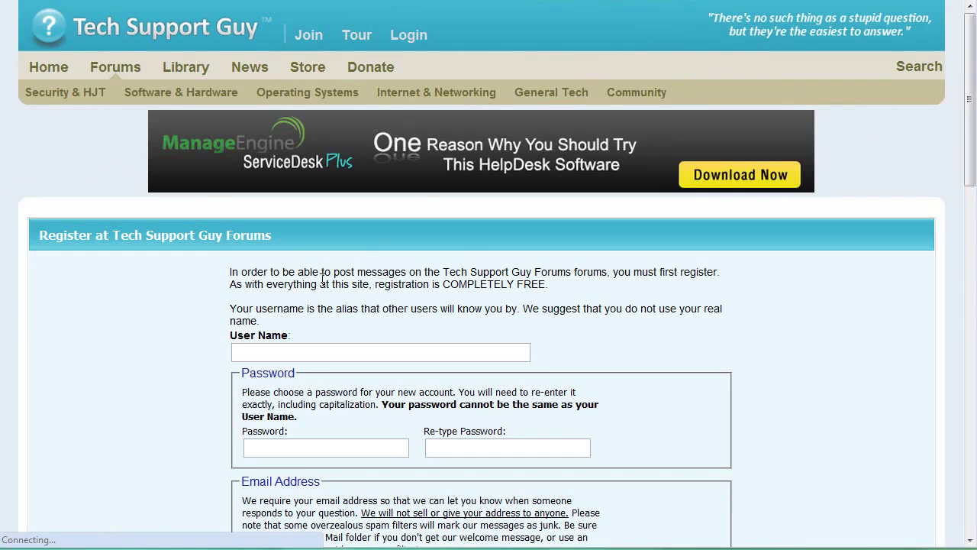
{"action": "left_click", "coordinate": [294, 353]}
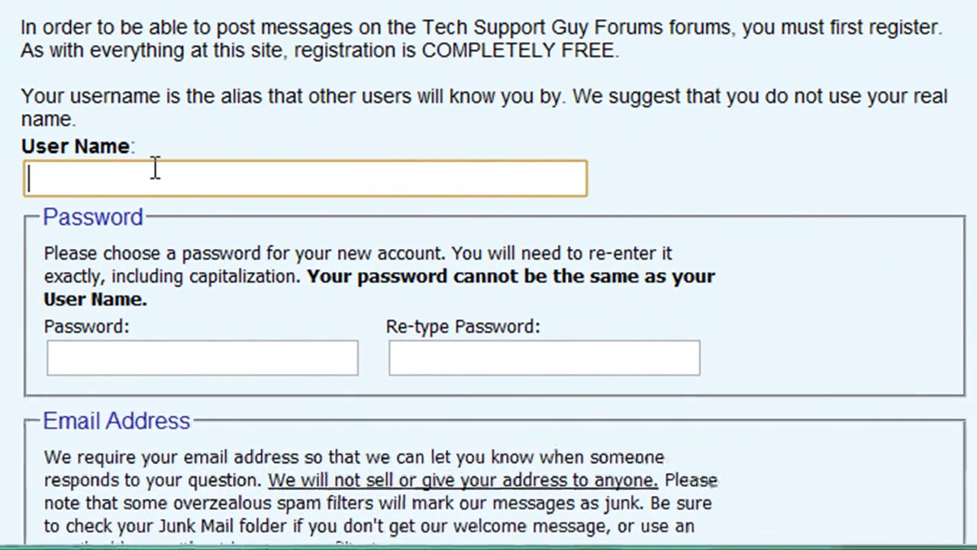
{"action": "type", "text": "Nickna"}
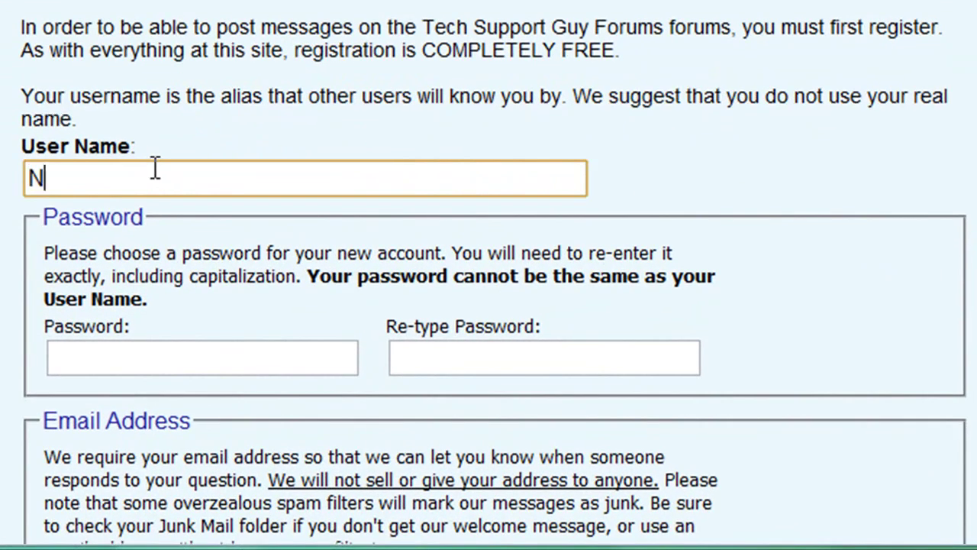
{"action": "type", "text": "me123"}
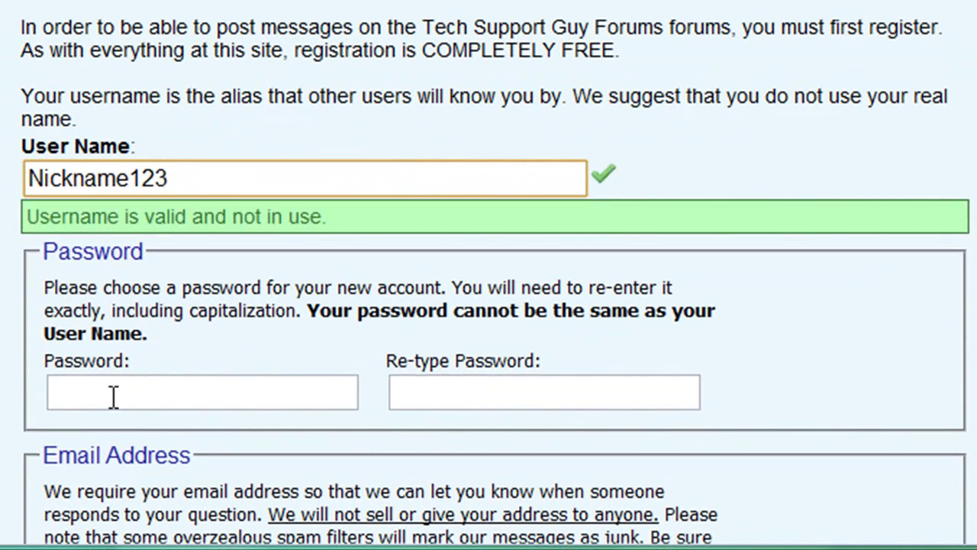
{"action": "left_click", "coordinate": [113, 396]}
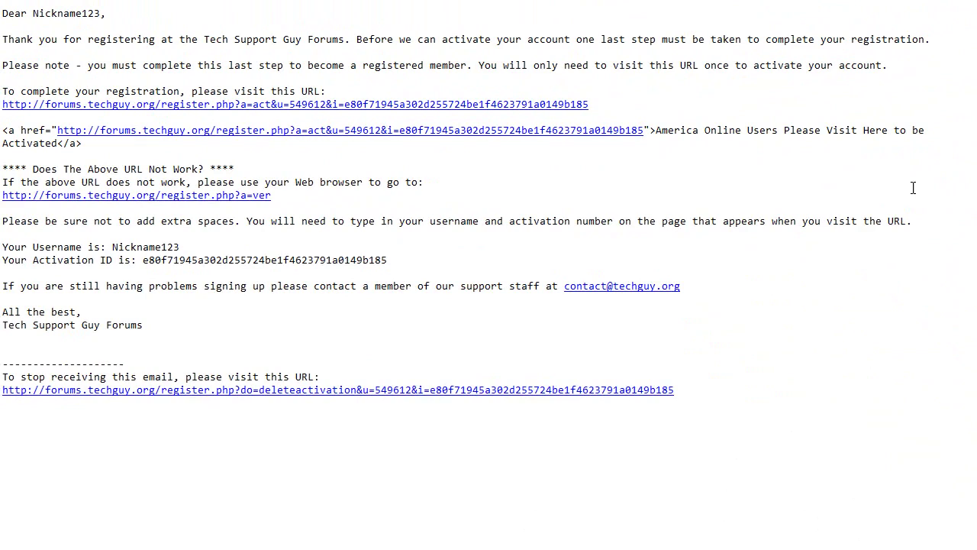
Step: Follow the first registration link in the activation email to activate the new account
{"action": "left_click", "coordinate": [99, 103]}
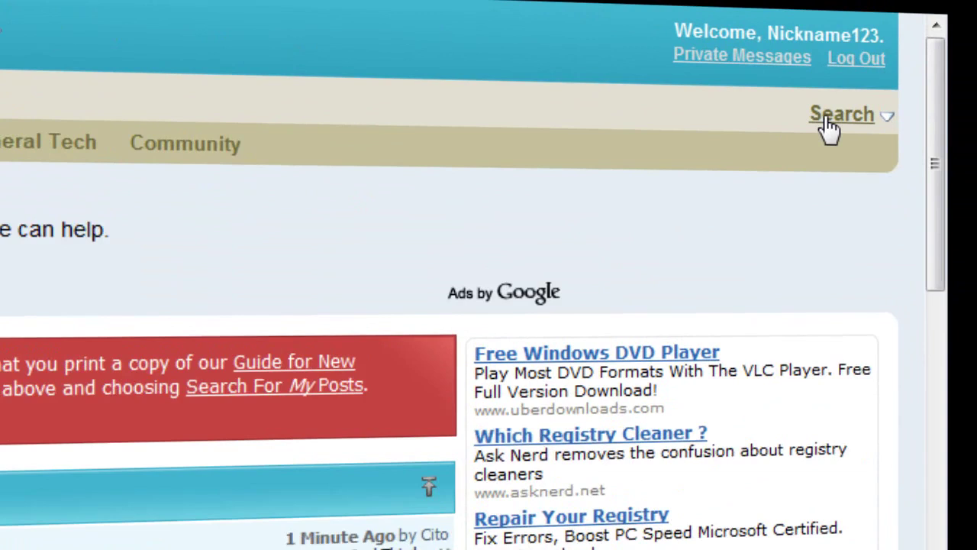
{"action": "left_click", "coordinate": [924, 56]}
{"action": "left_click", "coordinate": [786, 197]}
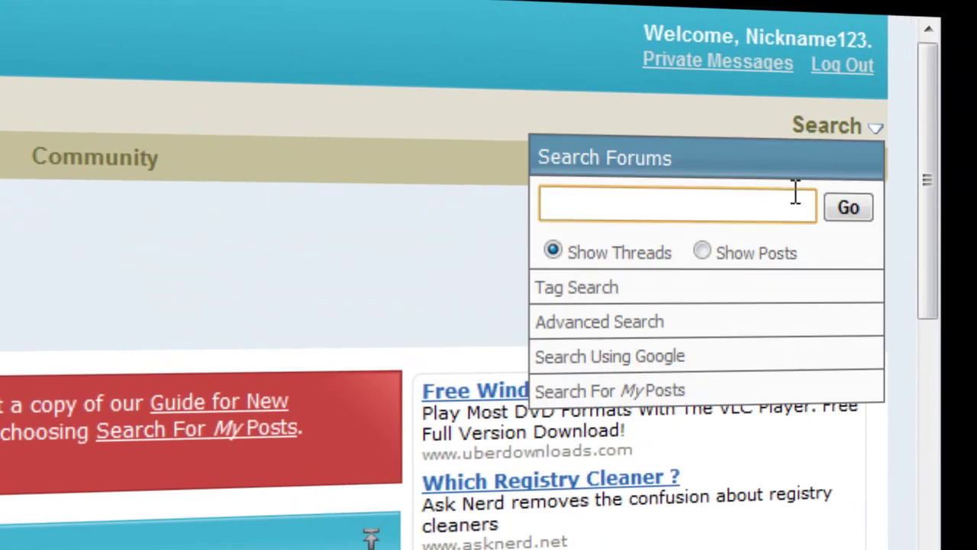
{"action": "type", "text": "error playing"}
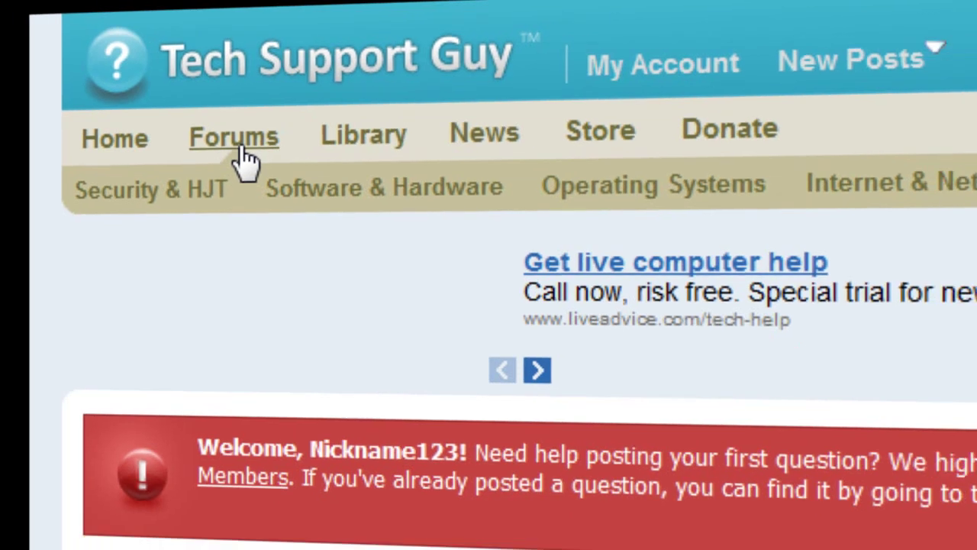
Step: Go to the full forum list and open Multimedia under Software & Hardware
{"action": "left_click", "coordinate": [248, 152]}
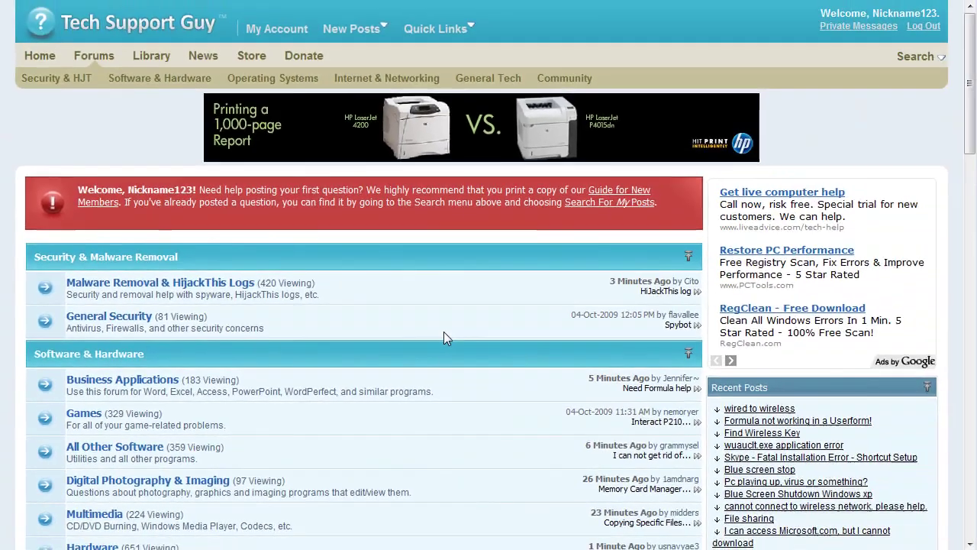
{"action": "scroll", "coordinate": [444, 331], "scroll_direction": "down", "scroll_amount": 4}
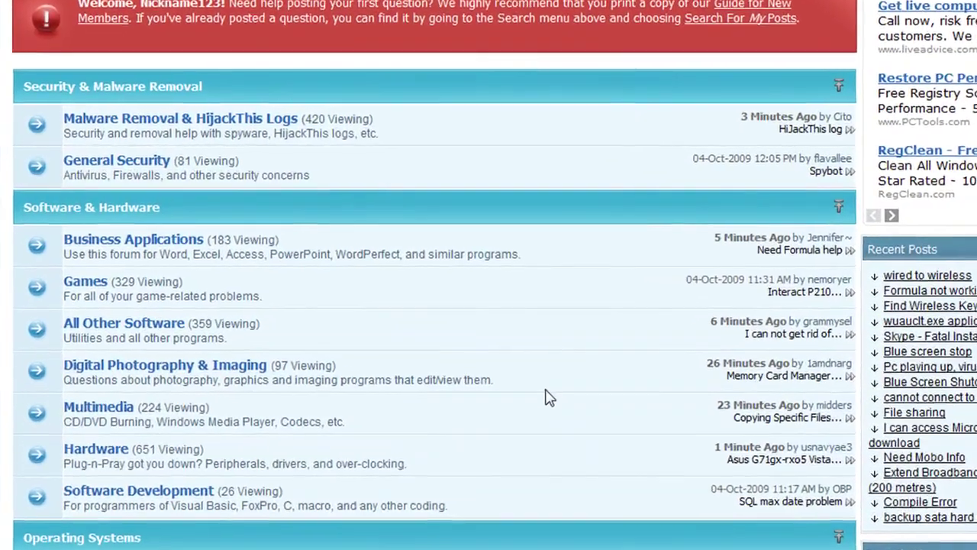
{"action": "scroll", "coordinate": [535, 397], "scroll_direction": "down", "scroll_amount": 3}
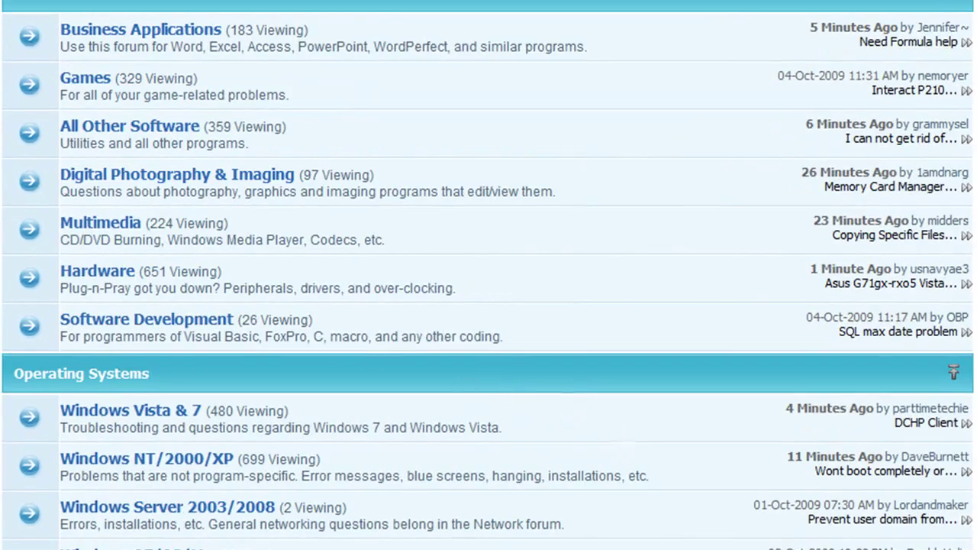
{"action": "left_click", "coordinate": [120, 233]}
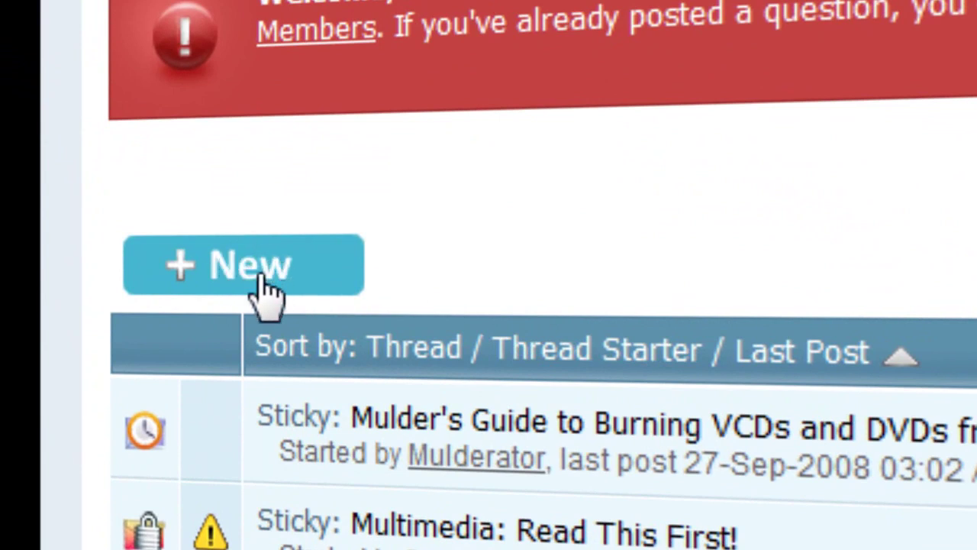
Step: Start a new Multimedia thread titled 'Error playing video files'
{"action": "left_click", "coordinate": [261, 281]}
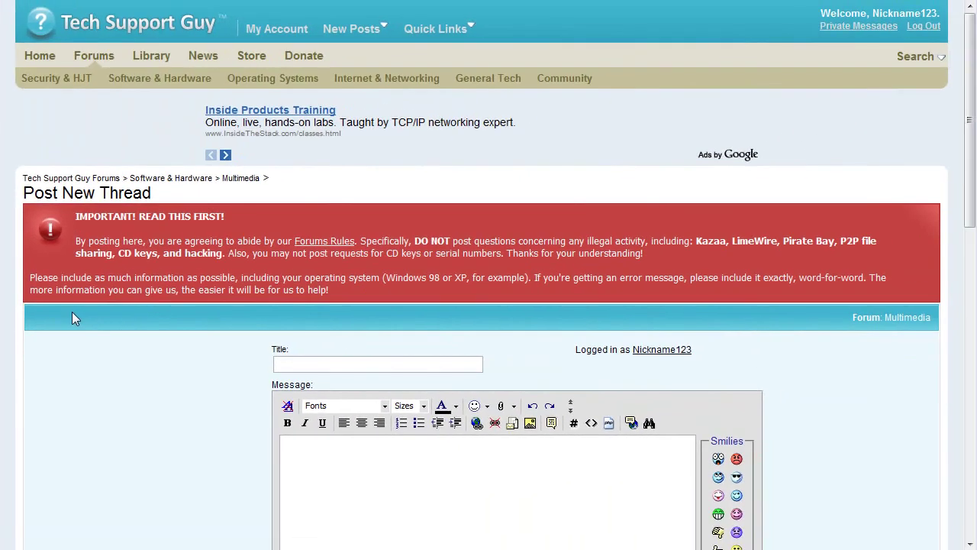
{"action": "scroll", "coordinate": [73, 314], "scroll_direction": "down", "scroll_amount": 3}
{"action": "scroll", "coordinate": [74, 319], "scroll_direction": "down", "scroll_amount": 2}
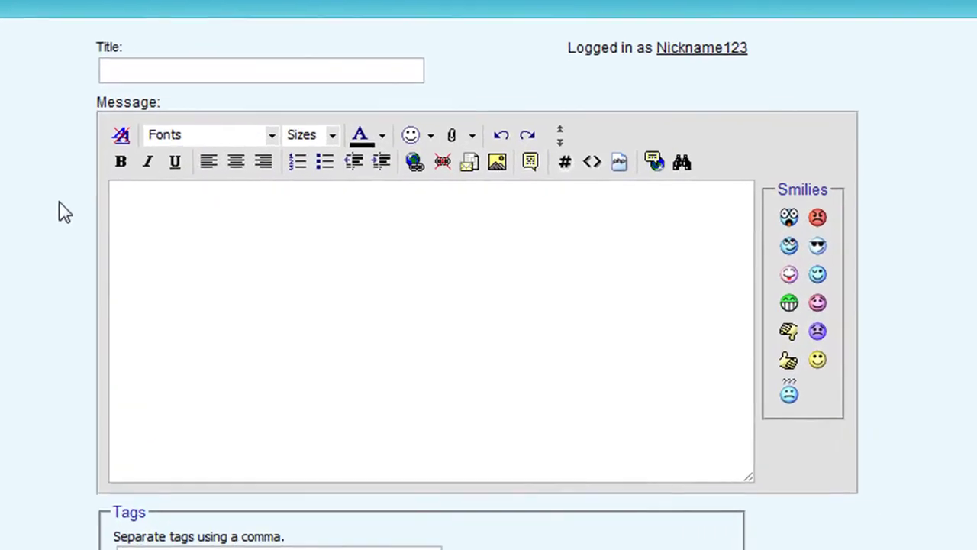
{"action": "left_click", "coordinate": [171, 76]}
{"action": "type", "text": "Error "}
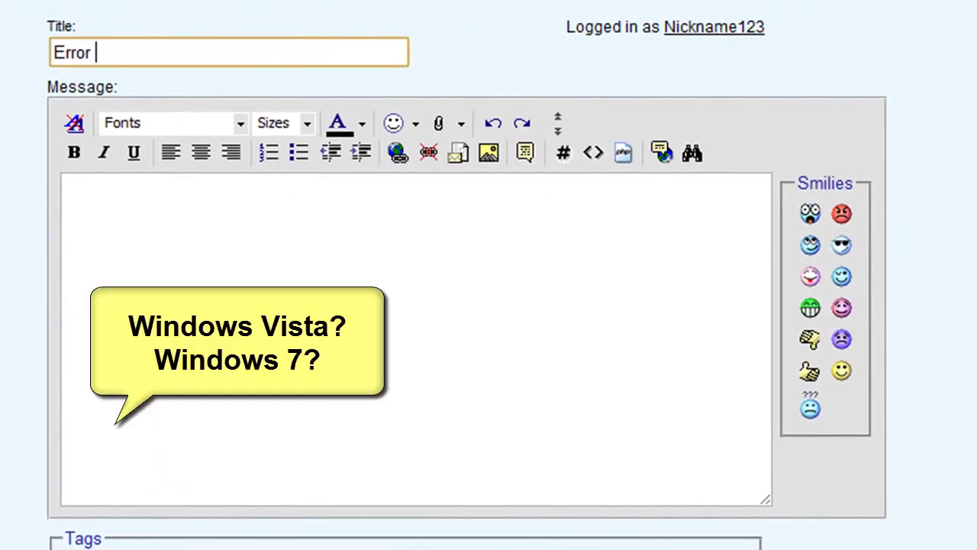
{"action": "type", "text": "playing bid"}
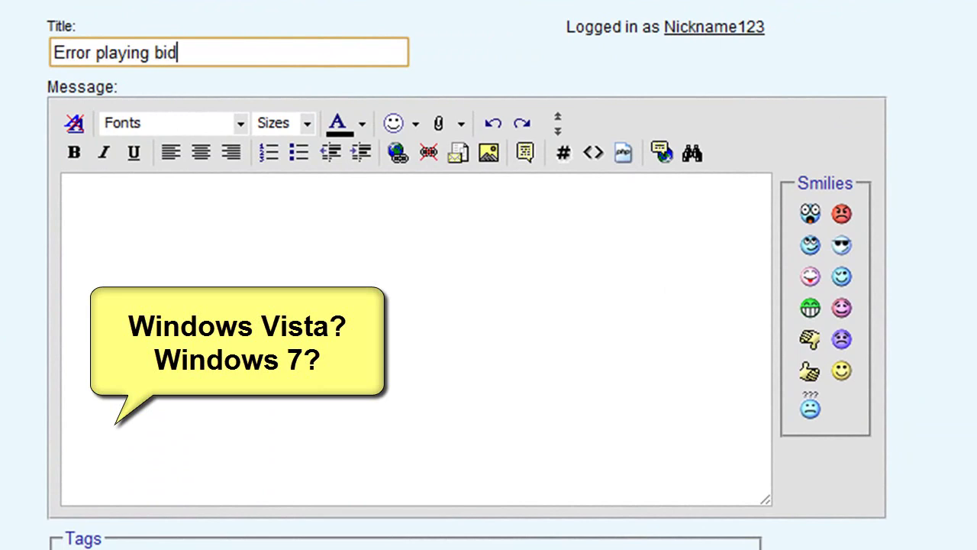
{"action": "key", "text": "BackSpace"}
{"action": "key", "text": "BackSpace"}
{"action": "key", "text": "BackSpace"}
{"action": "type", "text": "video files"}
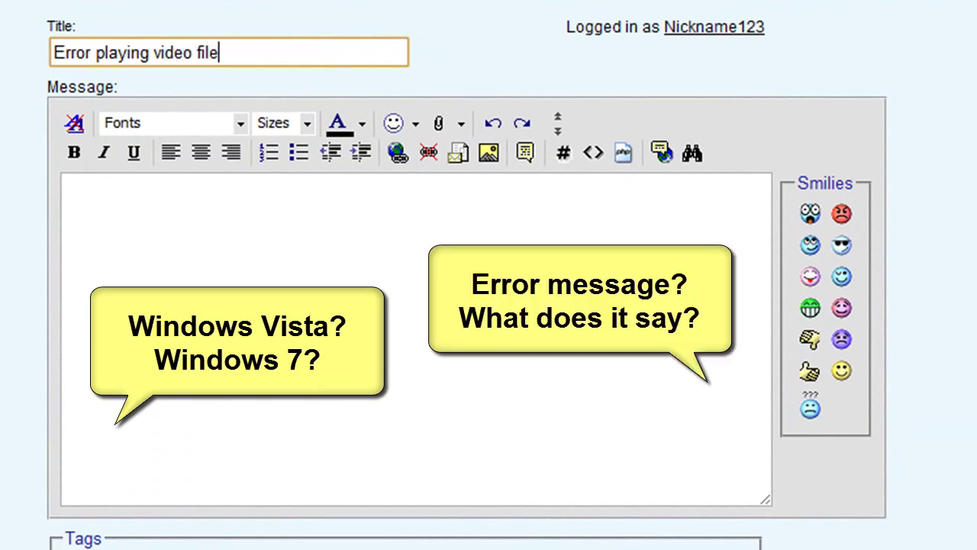
Step: Write the message body: 'Every time I try to play a .avi'
{"action": "left_click", "coordinate": [65, 187]}
{"action": "type", "text": "E"}
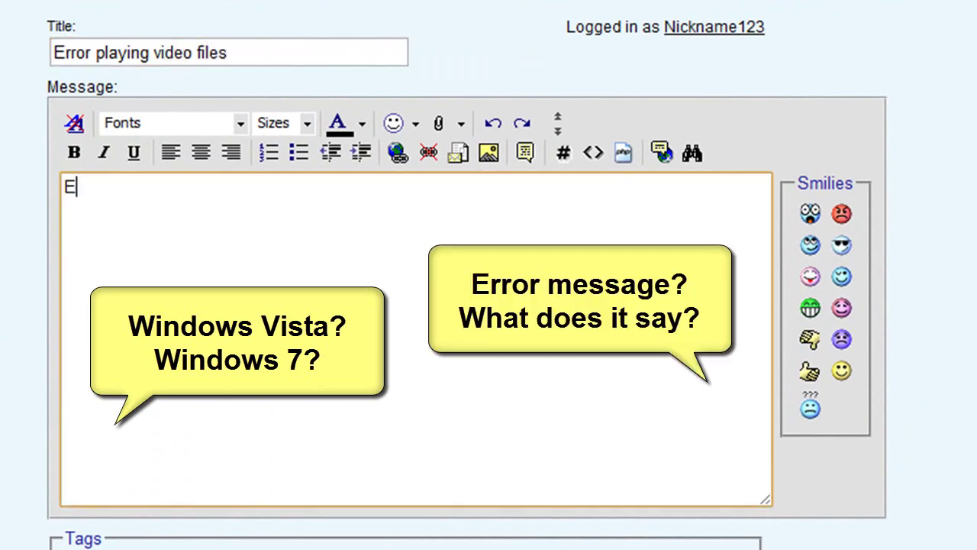
{"action": "type", "text": "very time I try to pos"}
{"action": "key", "text": "BackSpace"}
{"action": "key", "text": "BackSpace"}
{"action": "key", "text": "BackSpace"}
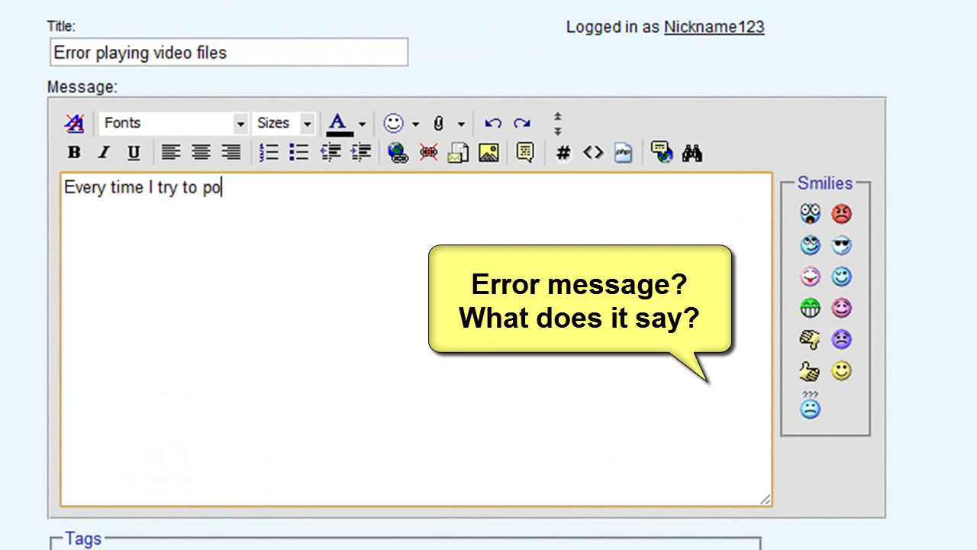
{"action": "type", "text": "play a .avi"}
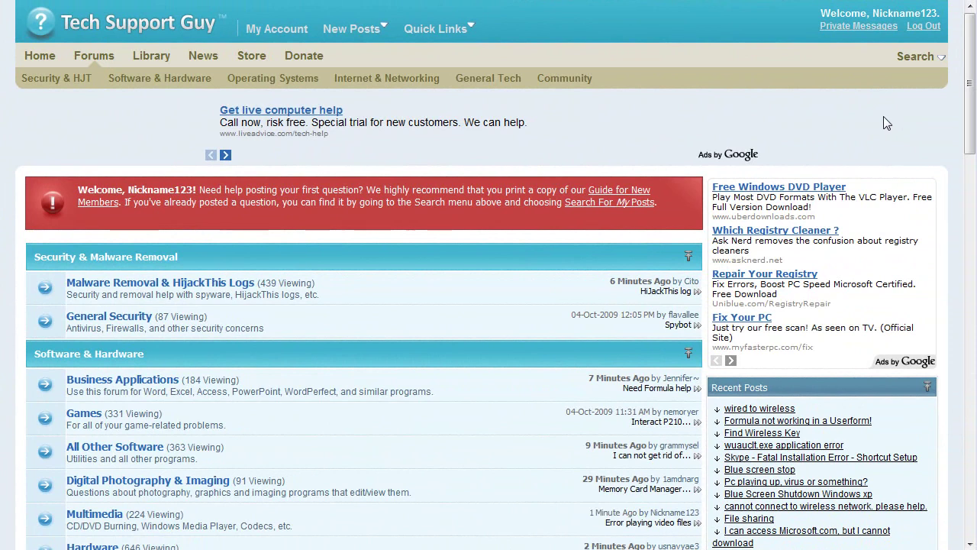
Step: Scroll down the forum index to check the Multimedia forum's latest post
{"action": "left_click_drag", "start_coordinate": [968, 81], "coordinate": [966, 267]}
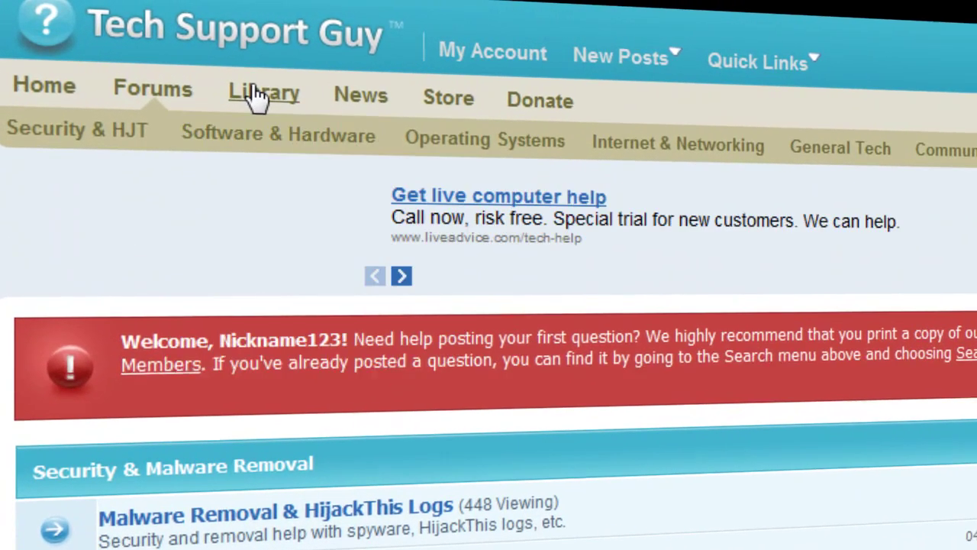
Step: Go to the News page under Library, showing the newsletter and podcast signups
{"action": "left_click", "coordinate": [253, 90]}
{"action": "left_click", "coordinate": [361, 103]}
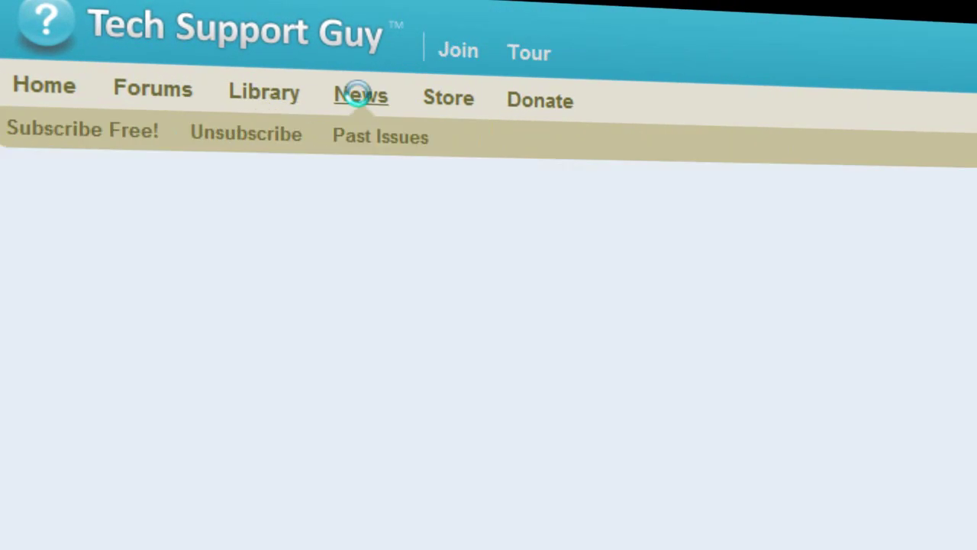